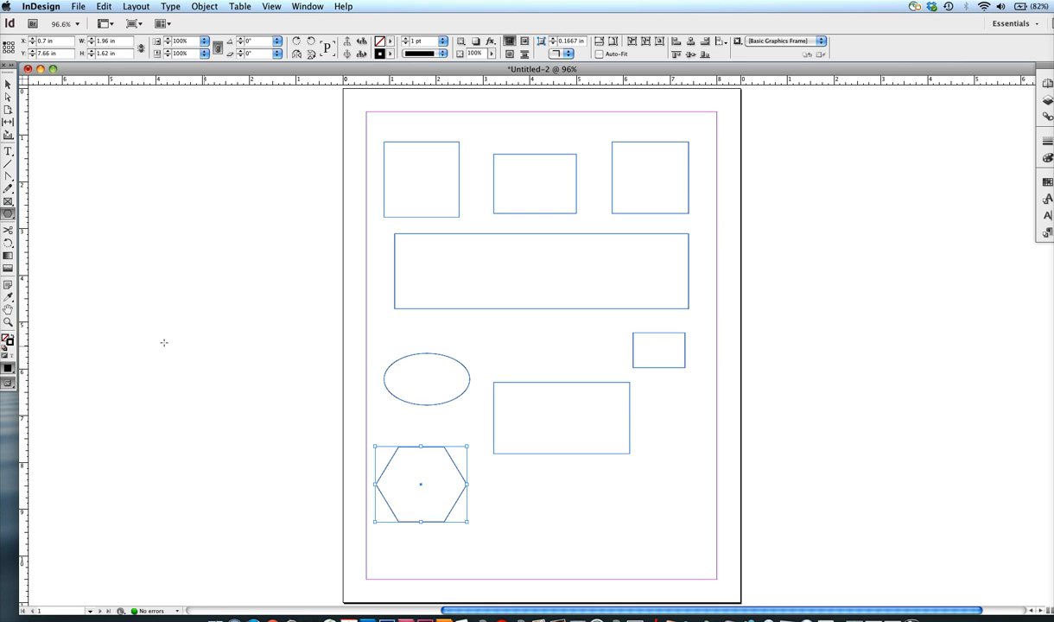
- Activate the Type tool and place the text cursor in the wide rectangle below the three upper frames
click(8, 151)
click(8, 151)
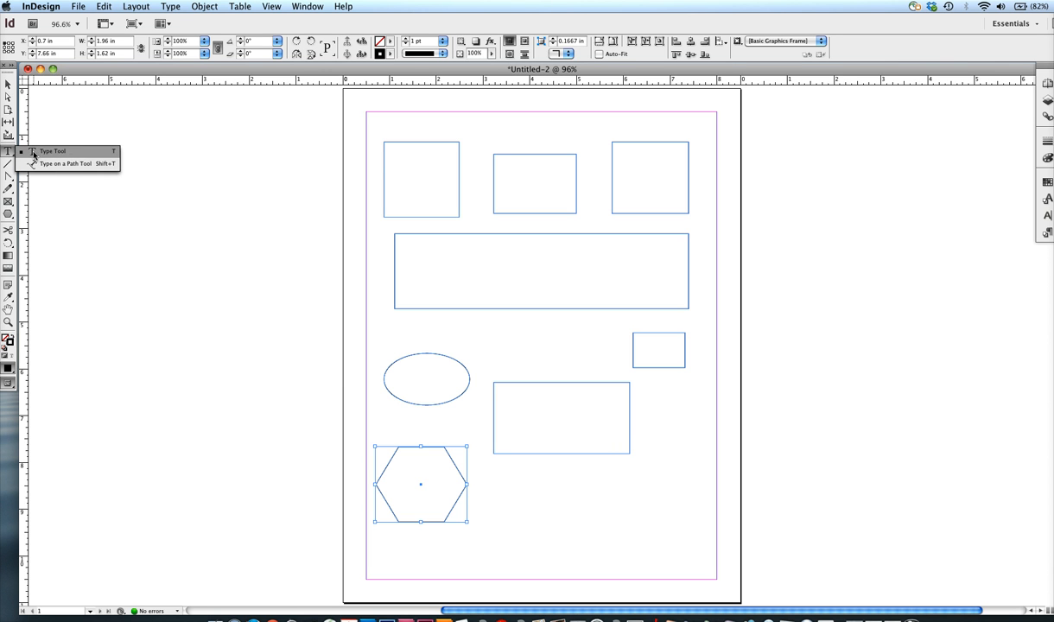
click(90, 156)
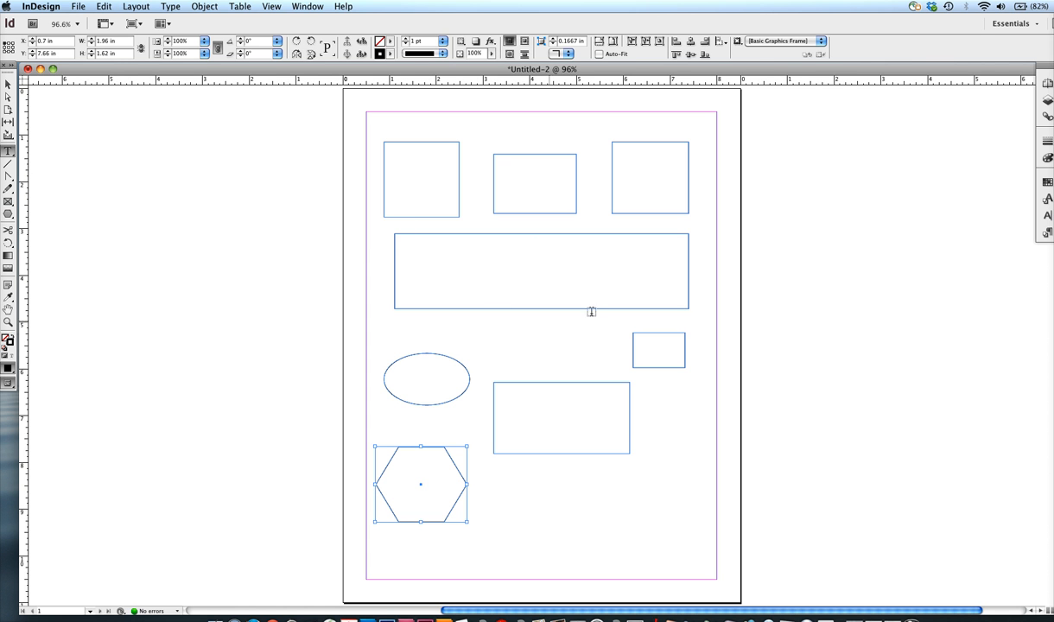
click(396, 238)
text(fjdkafjakfja)
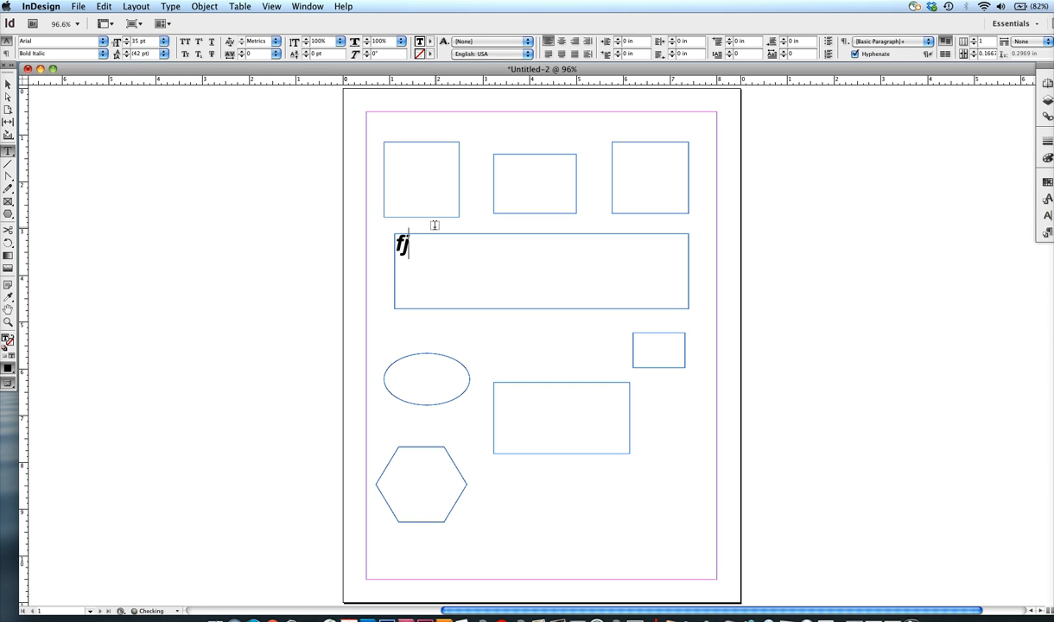
key(BackSpace)
key(BackSpace)
key(BackSpace)
key(BackSpace)
key(BackSpace)
key(BackSpace)
key(BackSpace)
key(BackSpace)
key(BackSpace)
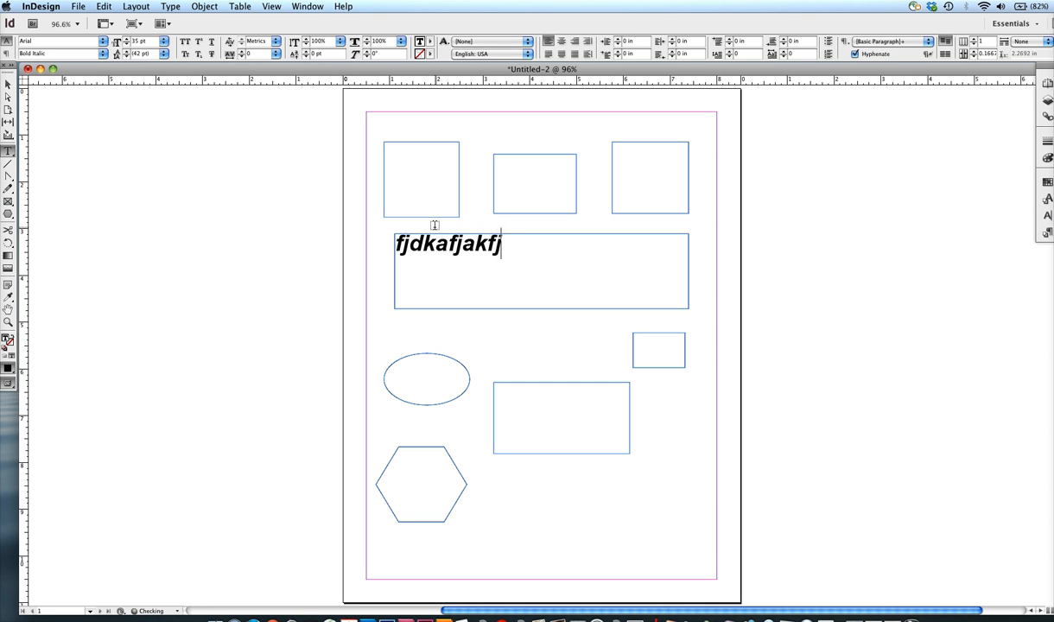
key(BackSpace)
key(BackSpace)
key(BackSpace)
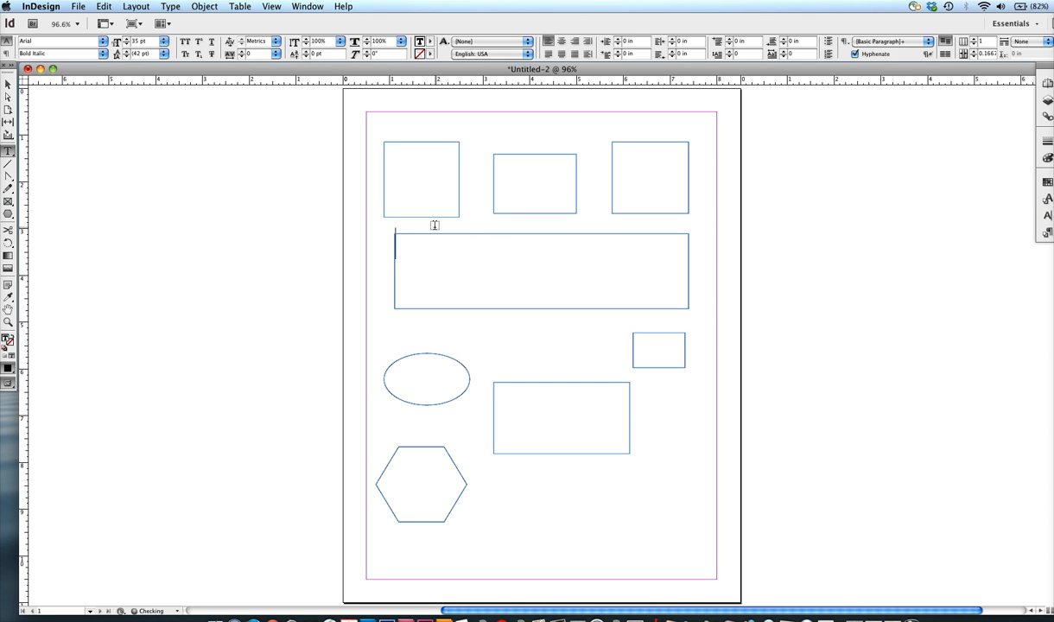
- Enter the text "Hello class! How are you doing?" in the wide frame
text(Hellow)
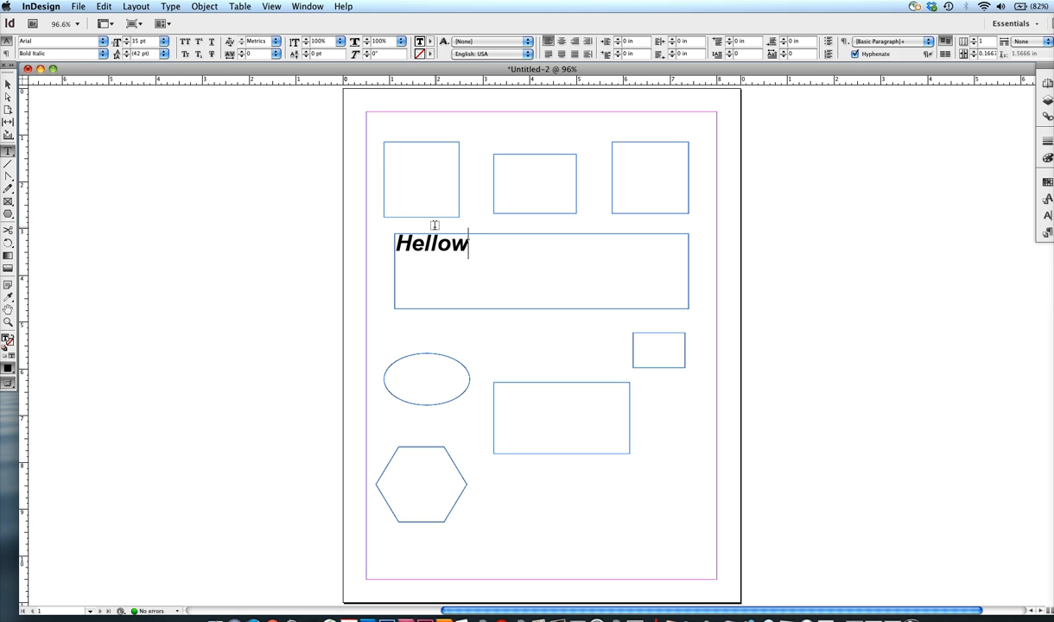
key(BackSpace)
text(C)
key(BackSpace)
text(class)
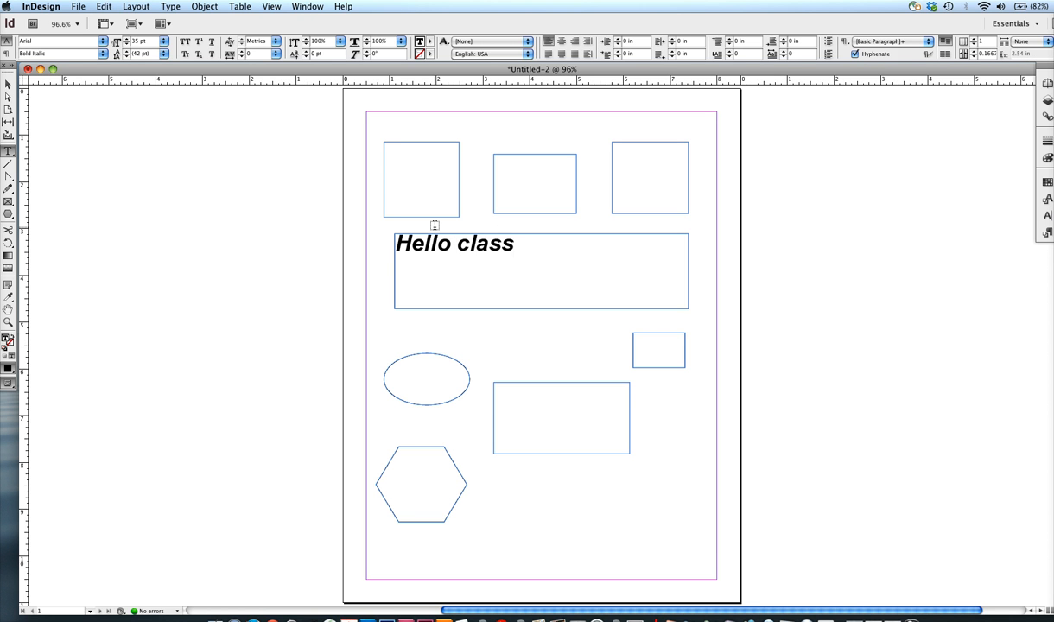
text(! HO)
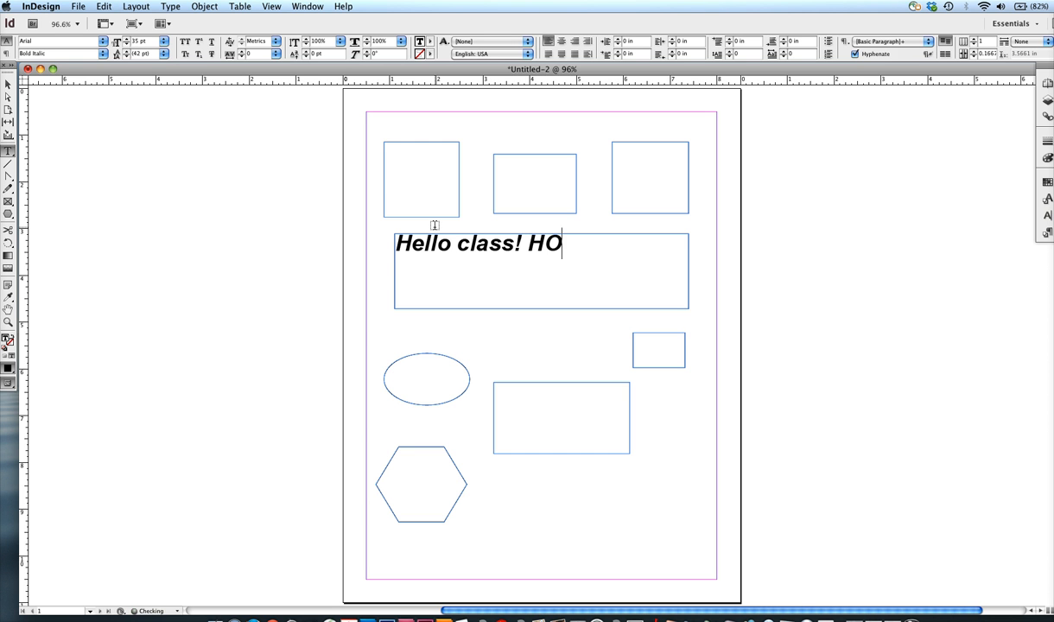
key(BackSpace)
text(ow ra)
key(BackSpace)
key(BackSpace)
text(a)
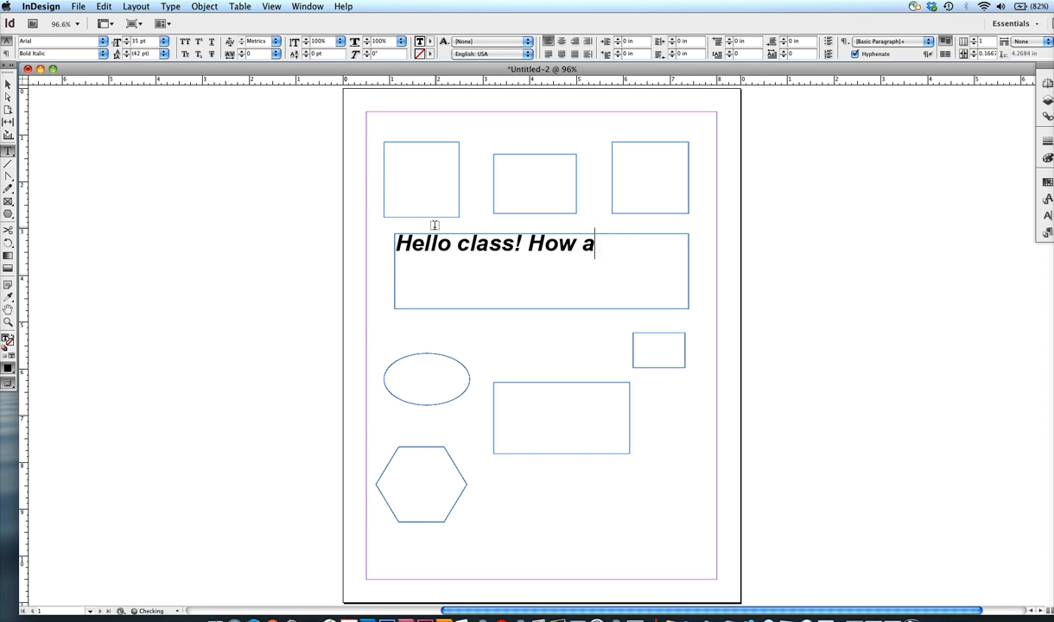
text(re you doing)
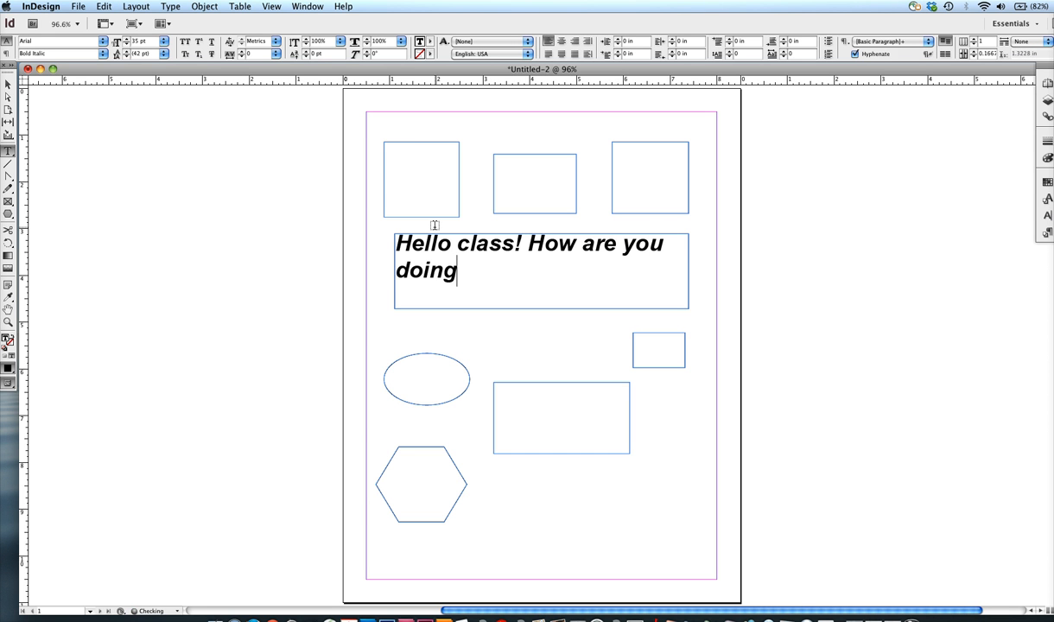
text(?)
- Select all of the greeting text in the wide frame
drag(489, 272, 364, 233)
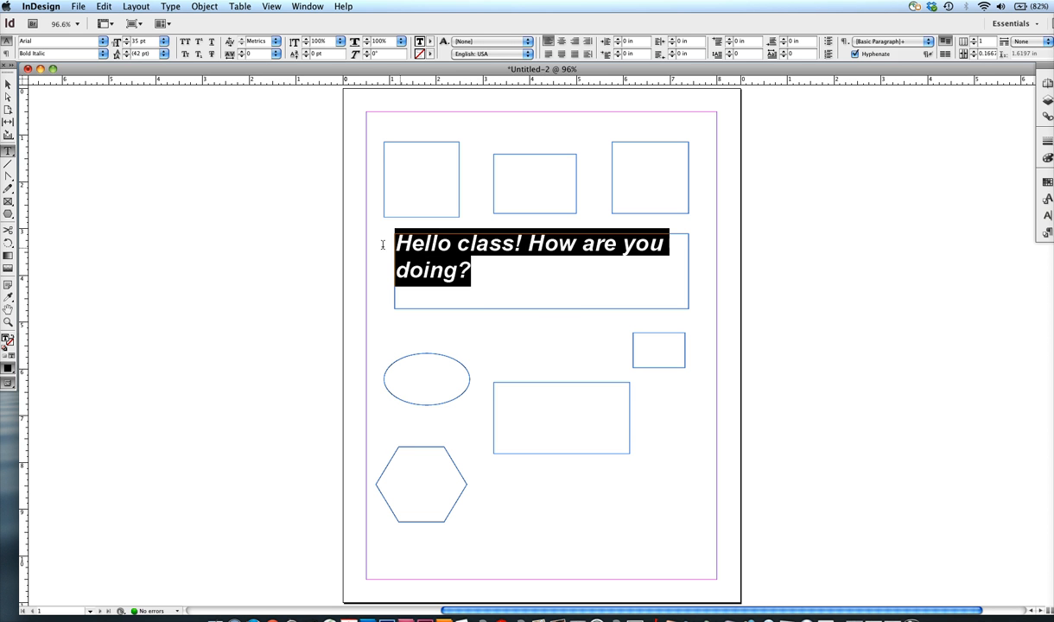
click(499, 274)
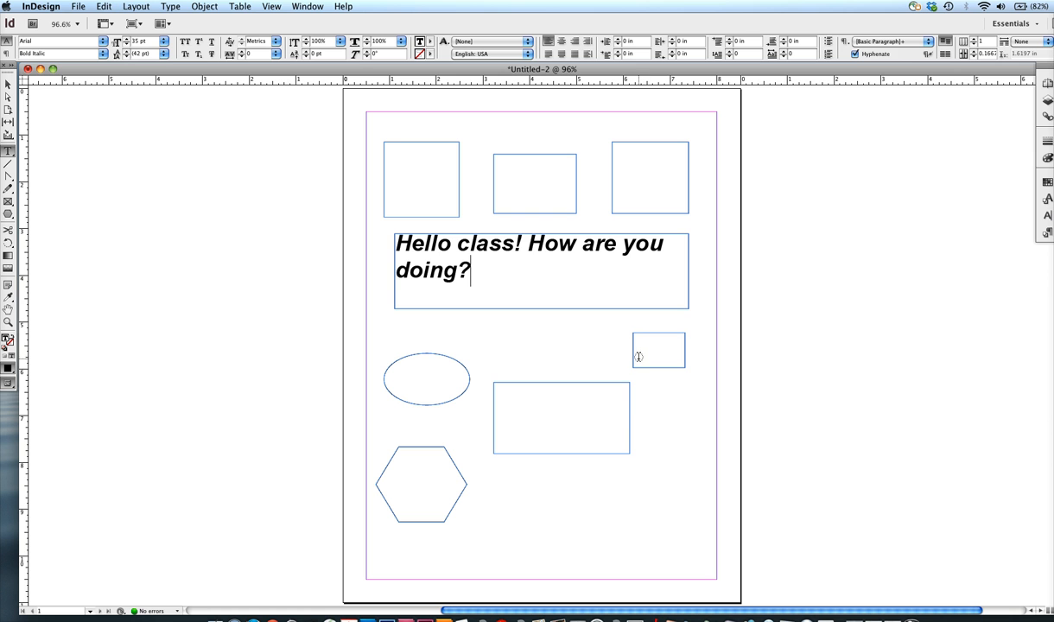
key(super+a)
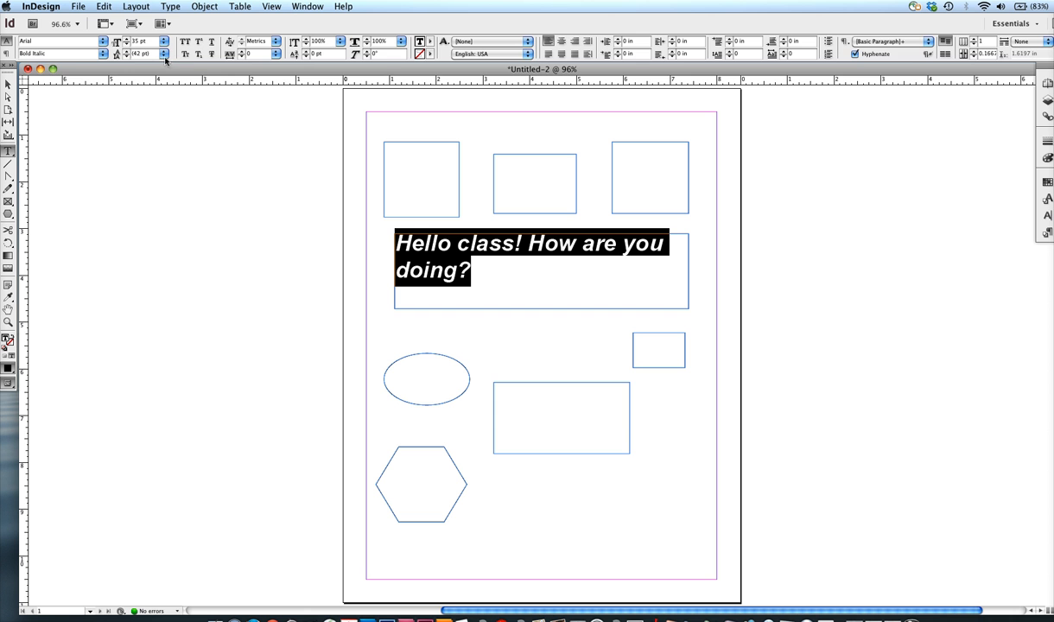
- Try the Mistral font on the selected greeting and check which styles it offers
click(41, 40)
click(102, 41)
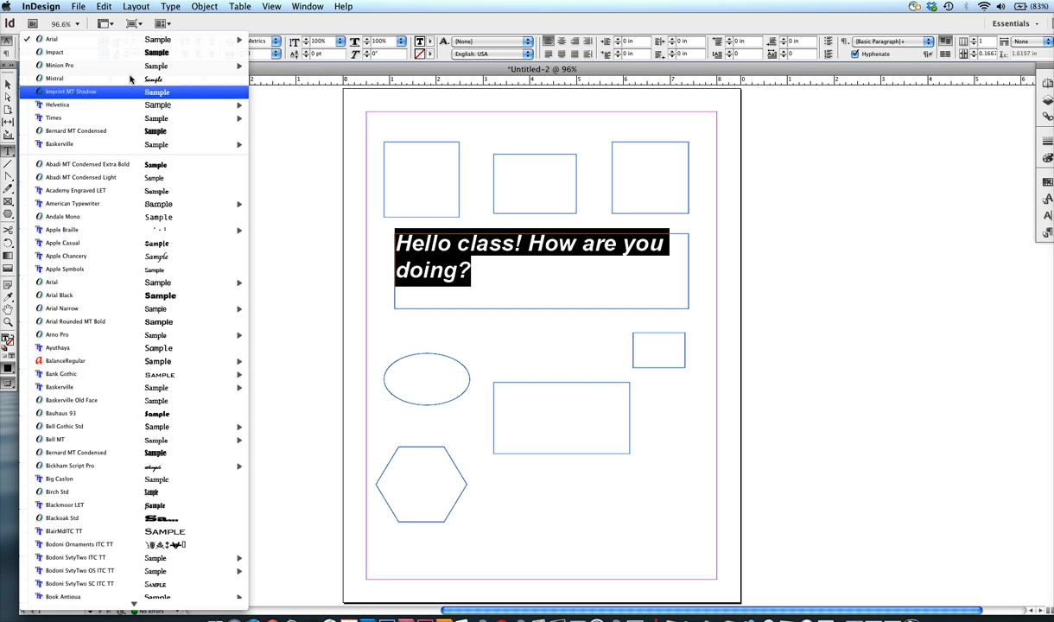
click(130, 77)
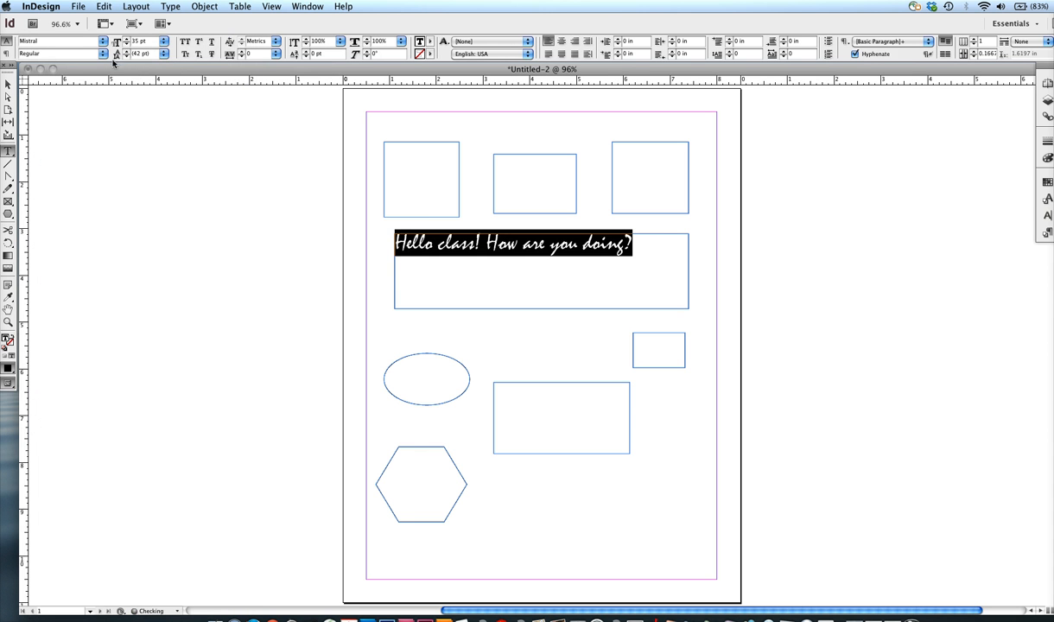
click(103, 53)
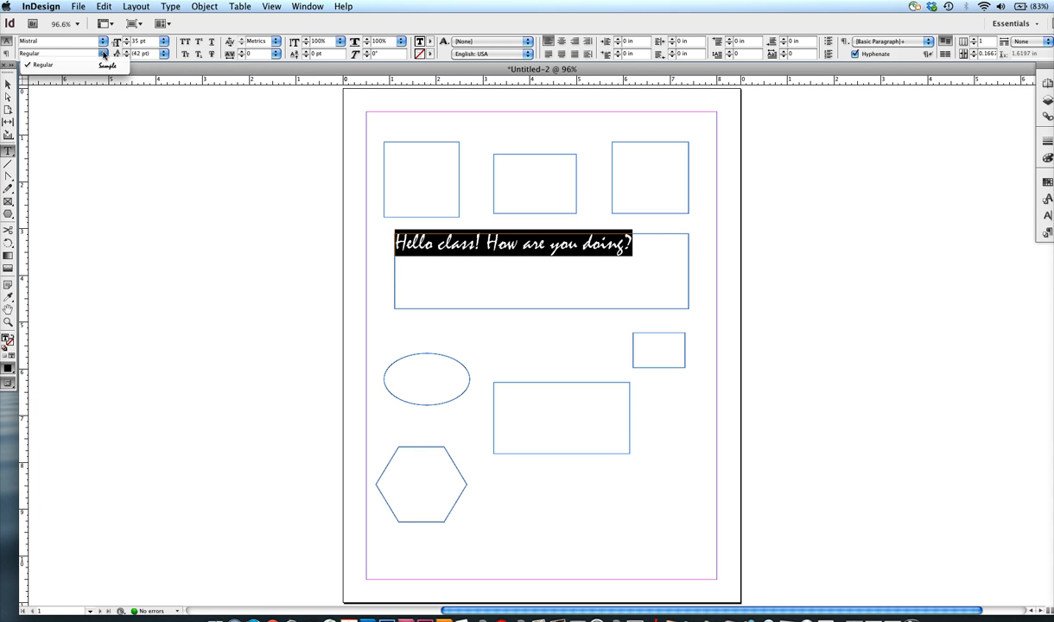
click(103, 54)
- Try the Impact font on the greeting and browse through neighbouring fonts, ending on Imprint MT Shadow
click(103, 41)
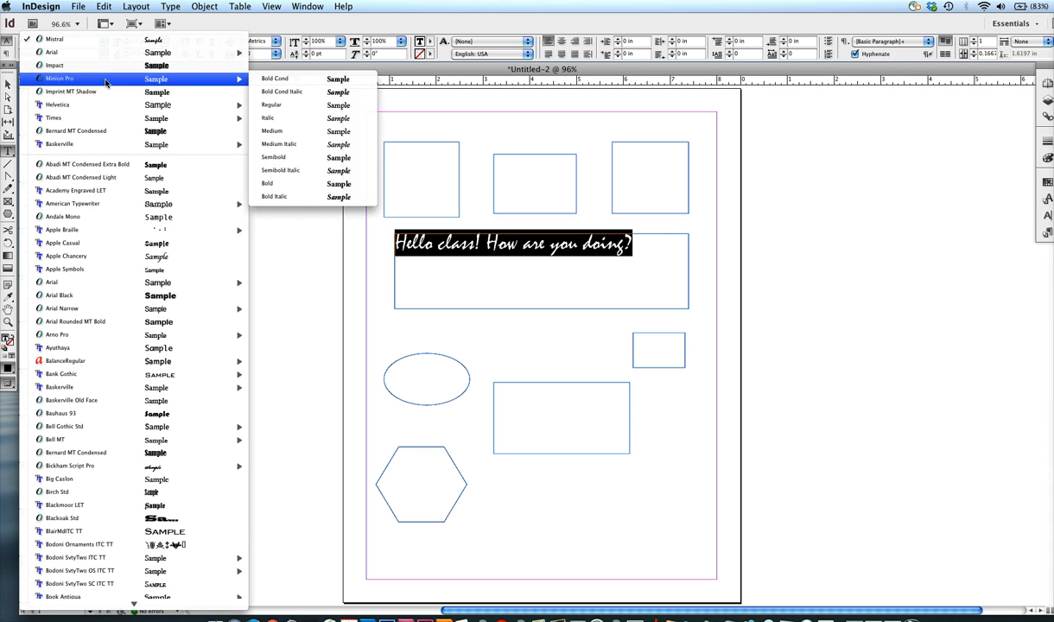
click(108, 66)
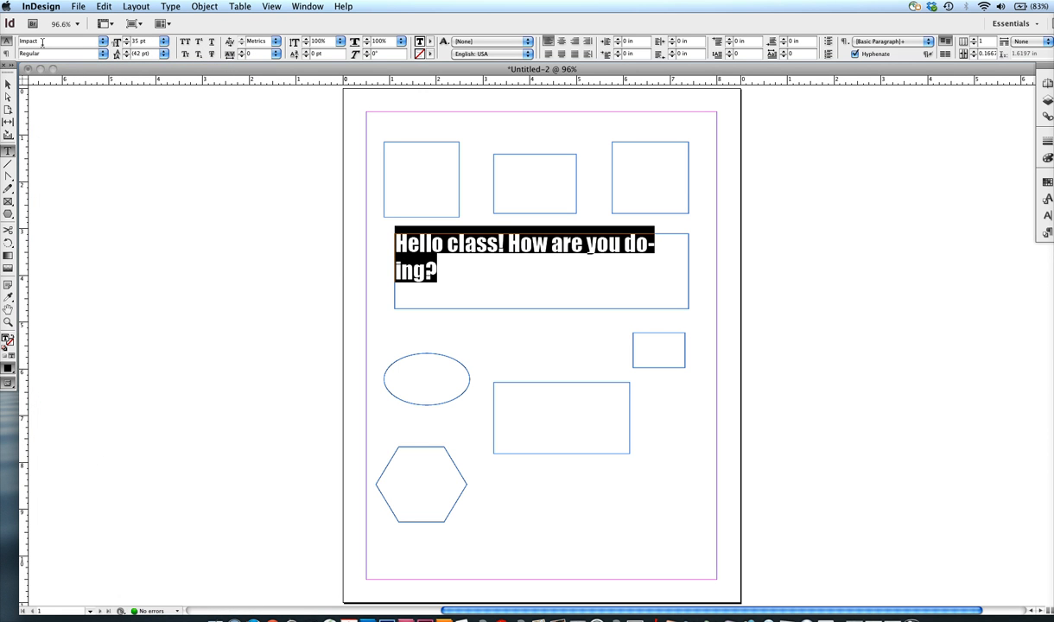
click(6, 42)
key(Down)
key(Down)
key(Down)
key(Up)
key(Up)
key(Up)
key(Up)
key(Up)
key(Down)
key(Down)
key(Down)
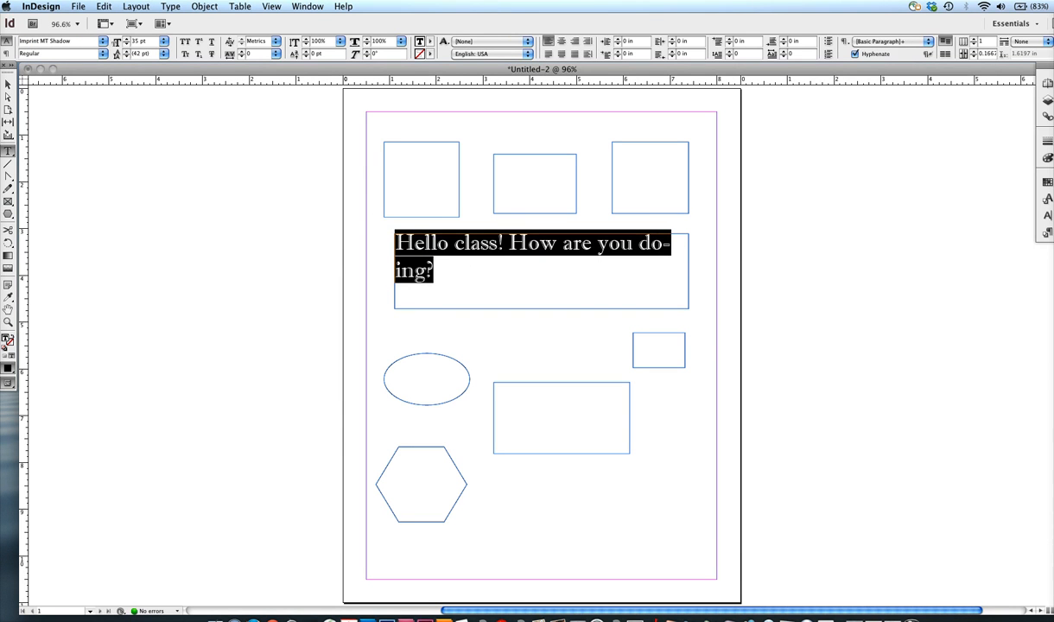
- Browse further fonts on the greeting text, including Jazz LET, and end on Impact
key(Tab)
click(40, 53)
click(73, 42)
key(Down)
key(Down)
key(Down)
key(Down)
key(Down)
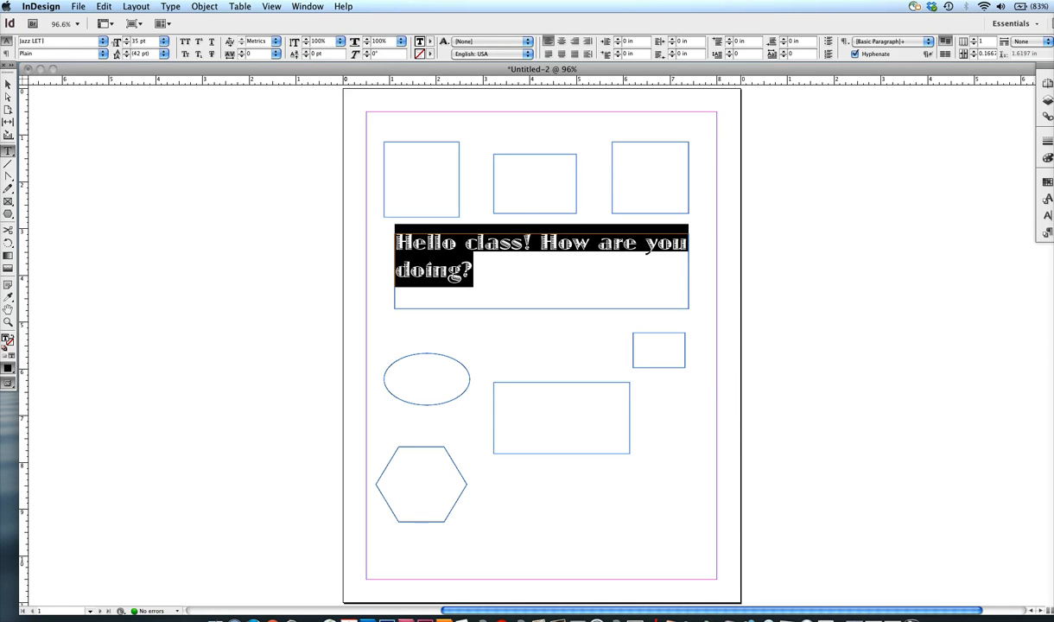
key(Down)
key(Down)
key(Down)
key(Down)
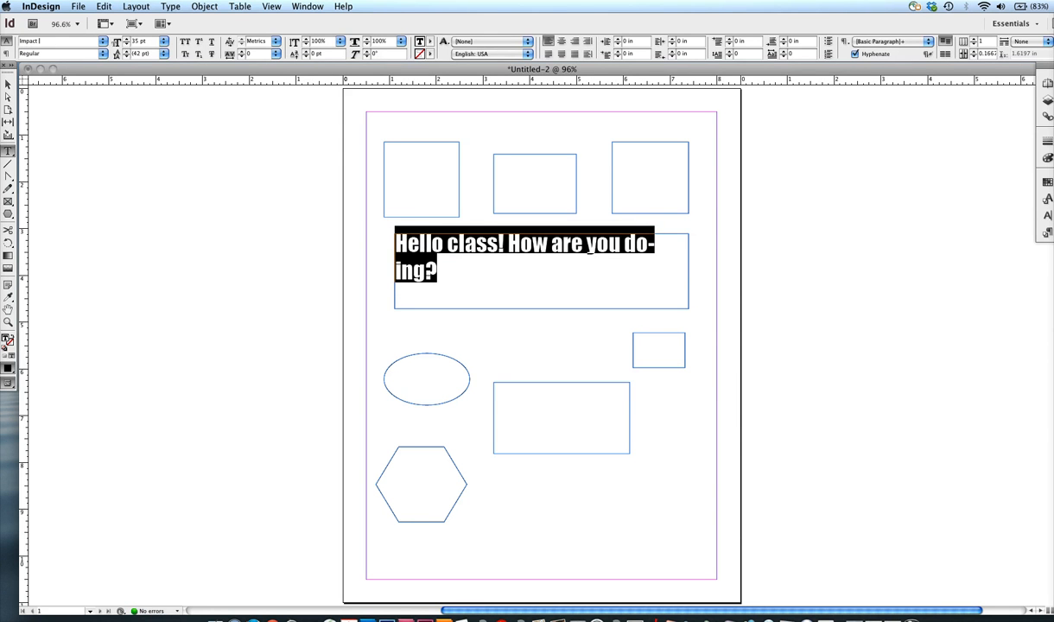
- Set the greeting text's font to Arial Regular
key(Tab)
key(Down)
click(104, 54)
click(105, 56)
click(102, 43)
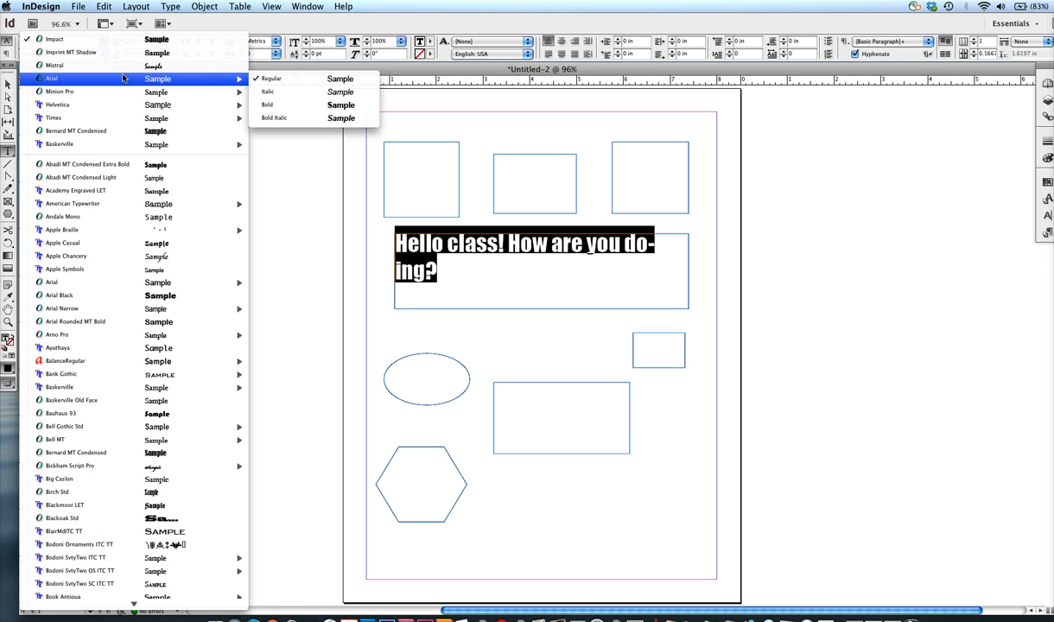
mouse_move(233, 79)
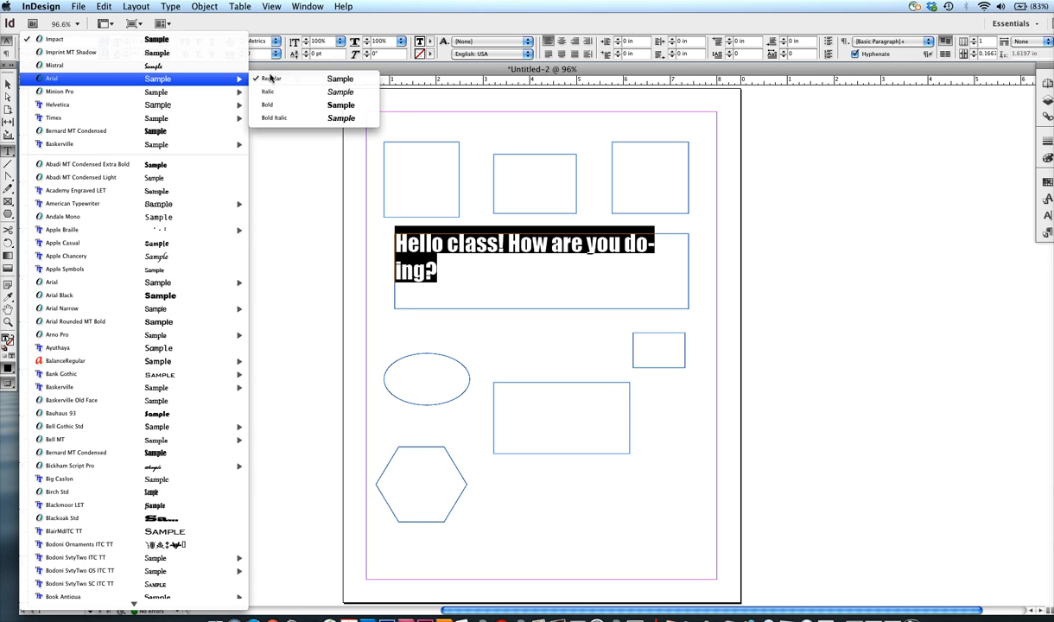
click(339, 78)
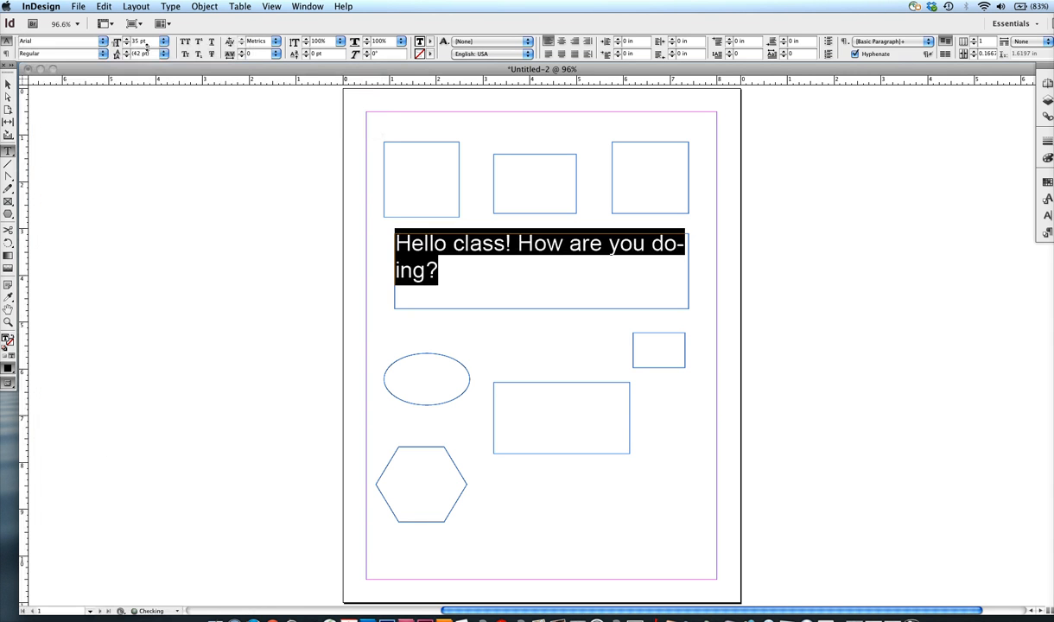
- Preview the Italic style on the Arial text and set its font style to Bold Italic
click(87, 54)
text(Italic)
key(Return)
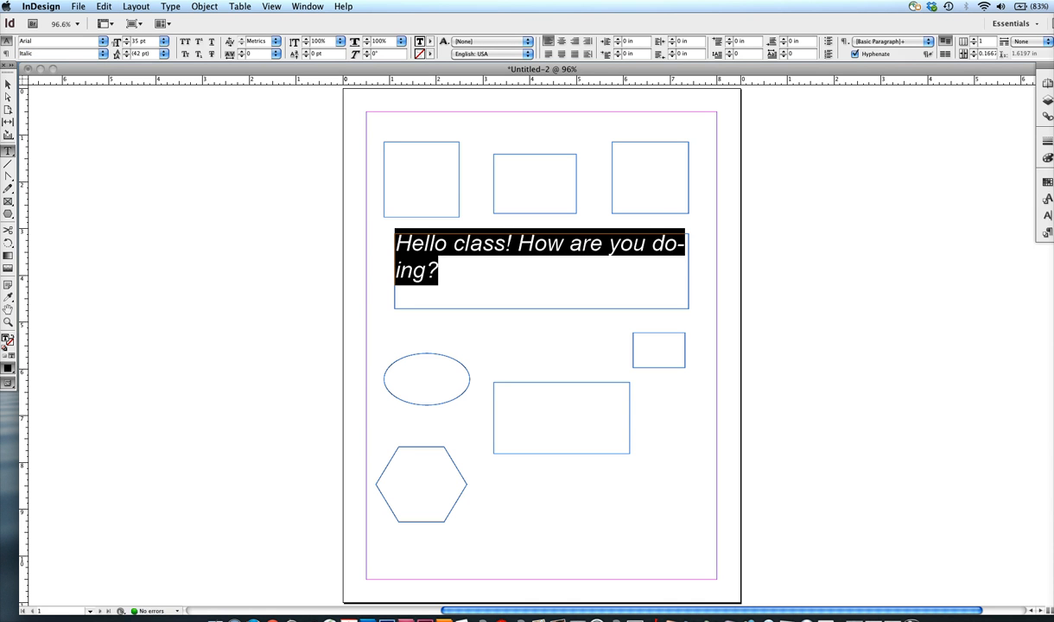
key(Down)
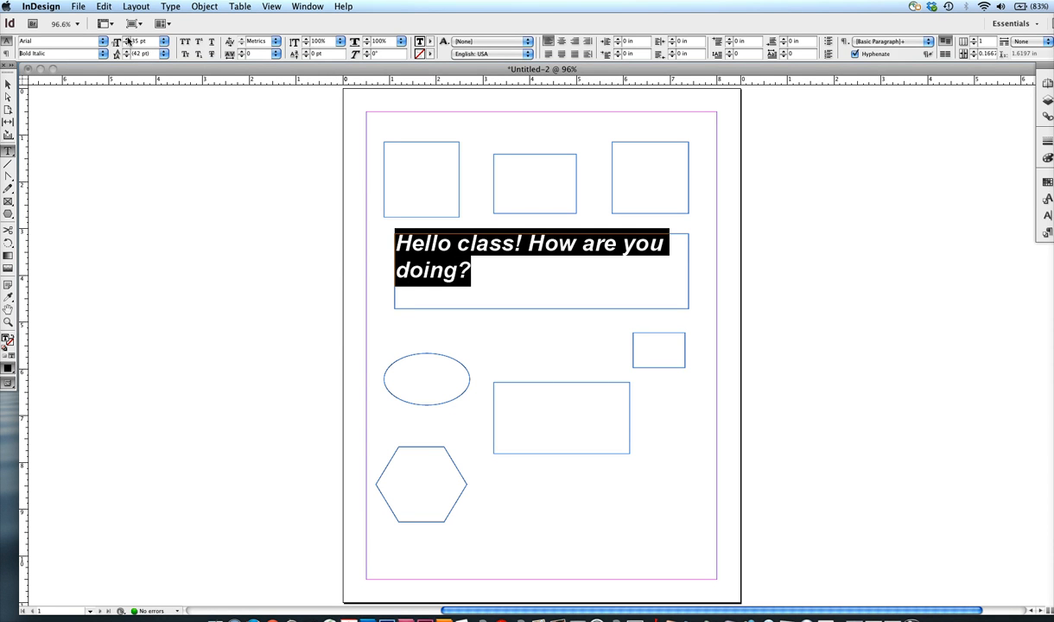
- Set the greeting text's font size to 37 pt, trying 43 pt first
click(128, 39)
click(128, 39)
click(128, 39)
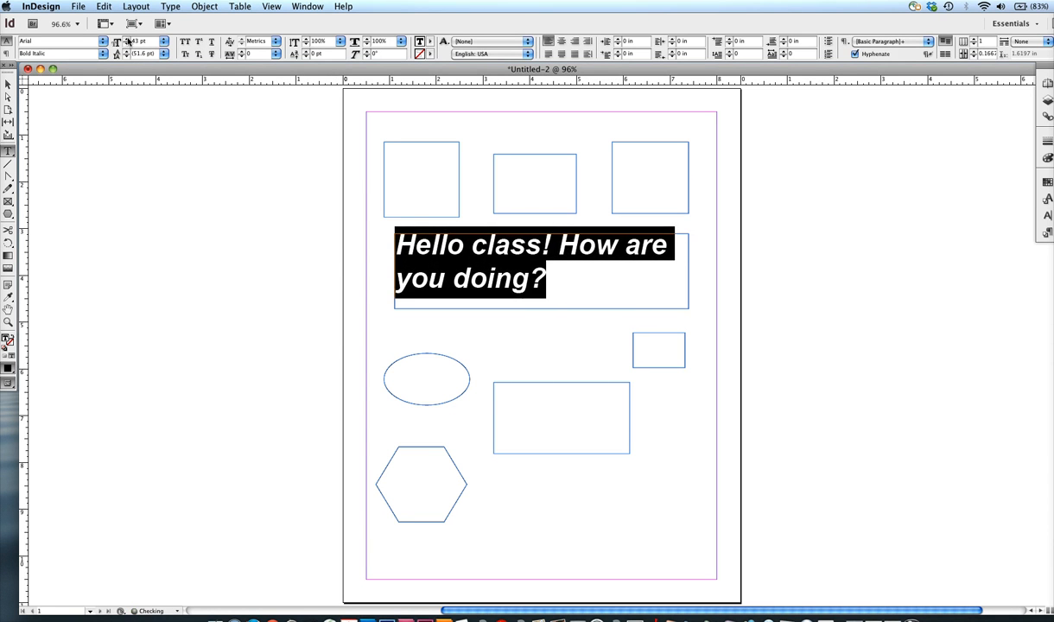
click(128, 42)
click(128, 42)
click(127, 42)
click(128, 42)
click(127, 42)
click(128, 42)
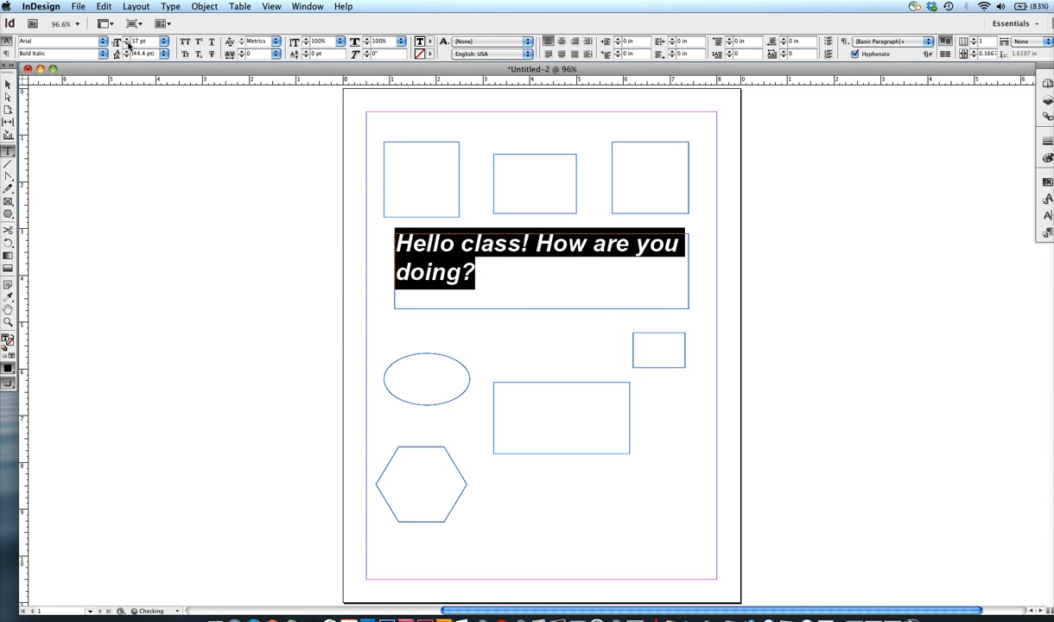
- Increase the leading of the greeting text to 61 pt
click(127, 51)
click(127, 51)
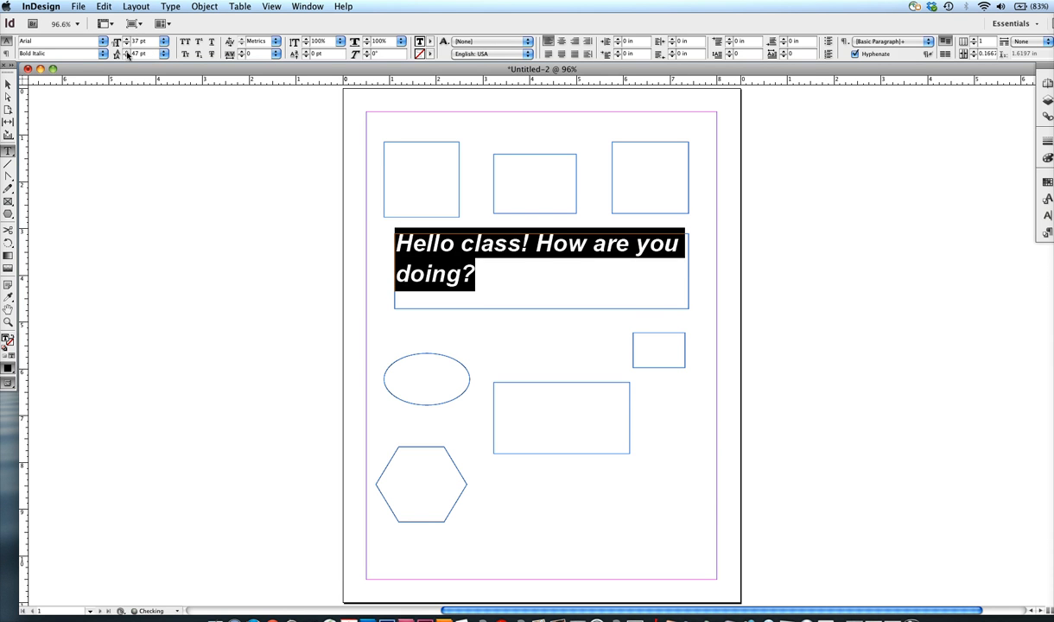
click(127, 51)
click(127, 51)
click(127, 51)
click(127, 51)
click(127, 51)
click(127, 51)
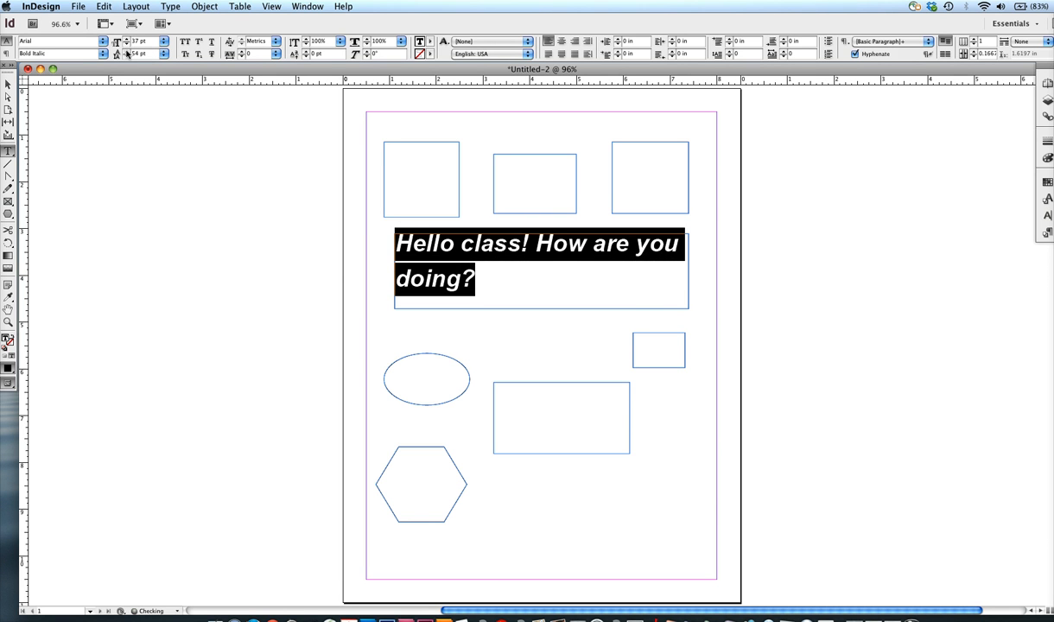
click(127, 51)
click(127, 51)
click(127, 51)
click(127, 51)
click(127, 51)
click(127, 51)
click(127, 51)
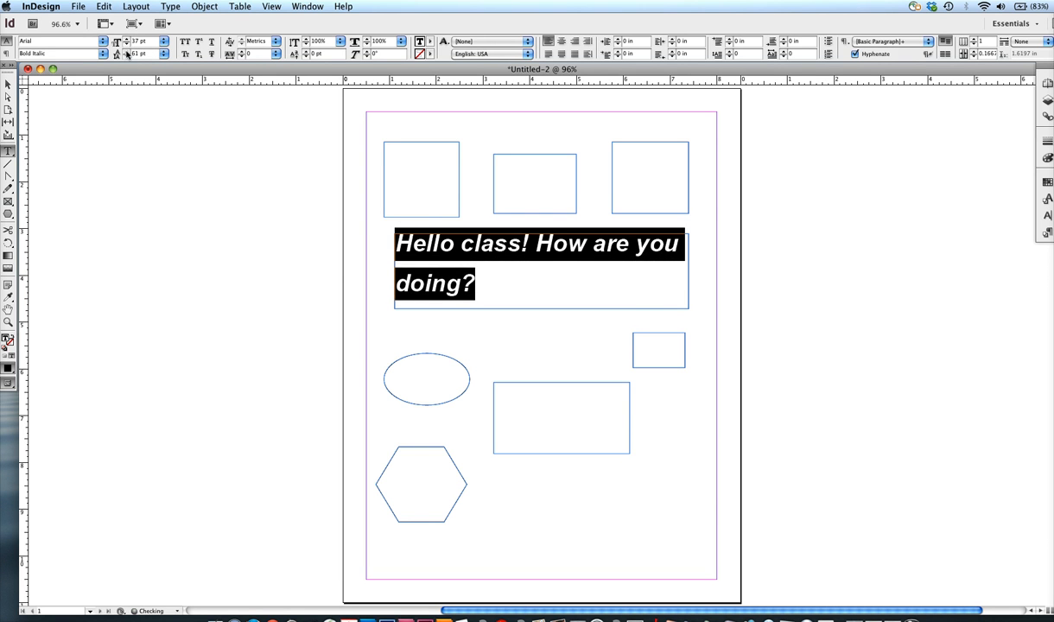
click(127, 51)
- Try centred, justified and right alignment on the greeting text
click(562, 42)
click(548, 54)
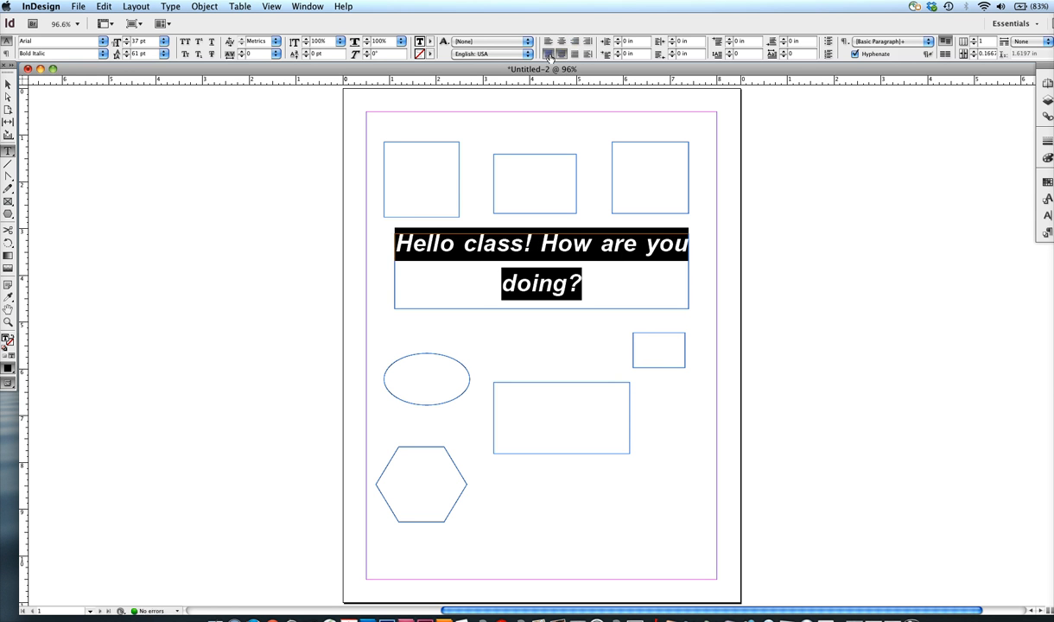
click(548, 54)
click(575, 41)
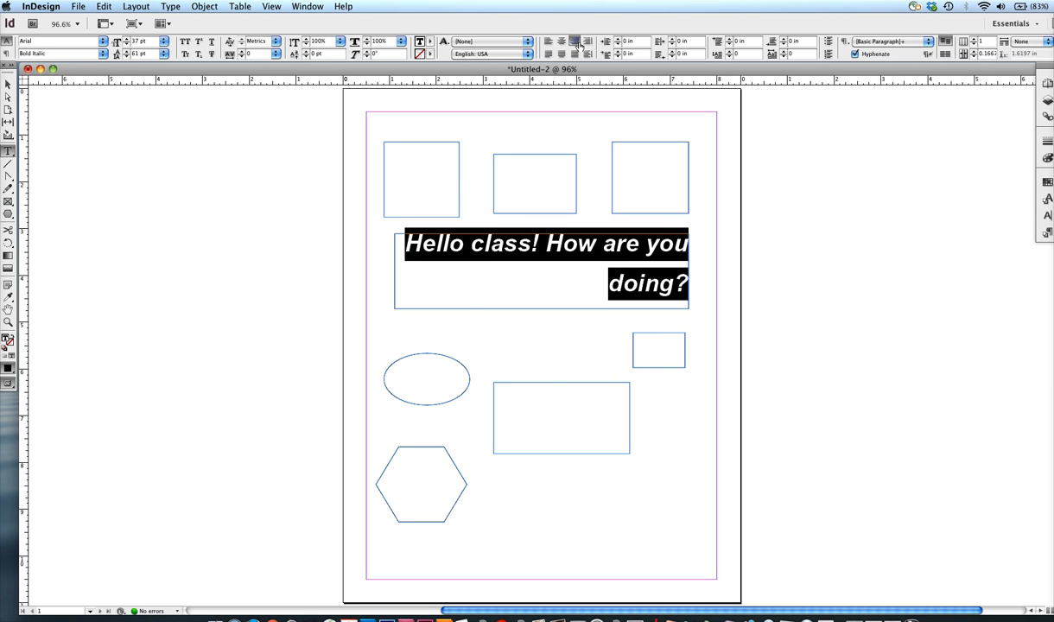
- Align the greeting text left and place the insertion point after "doing?"
click(547, 41)
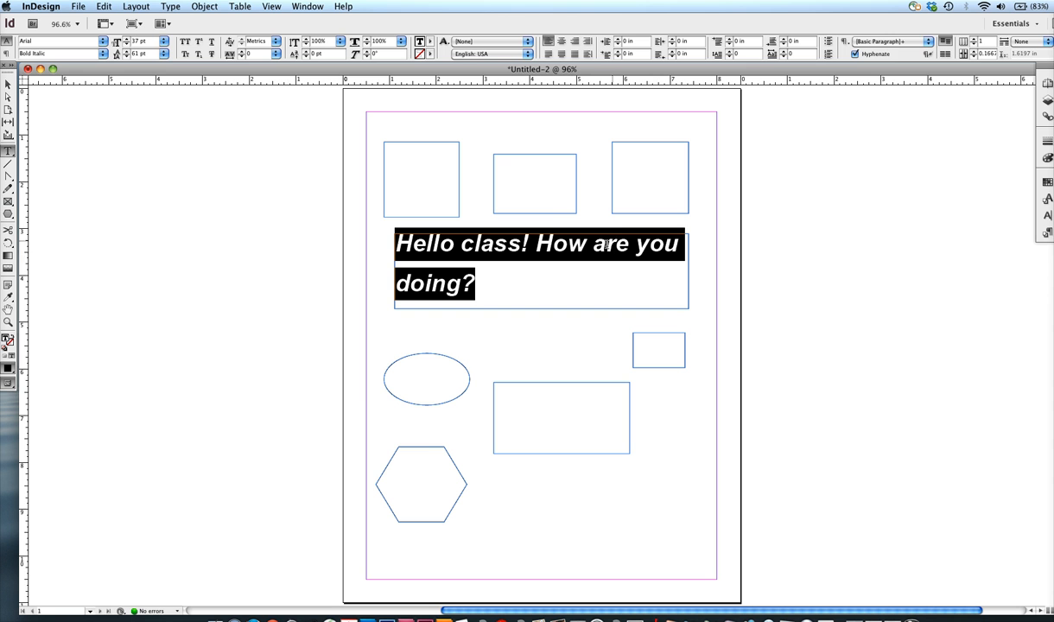
click(482, 290)
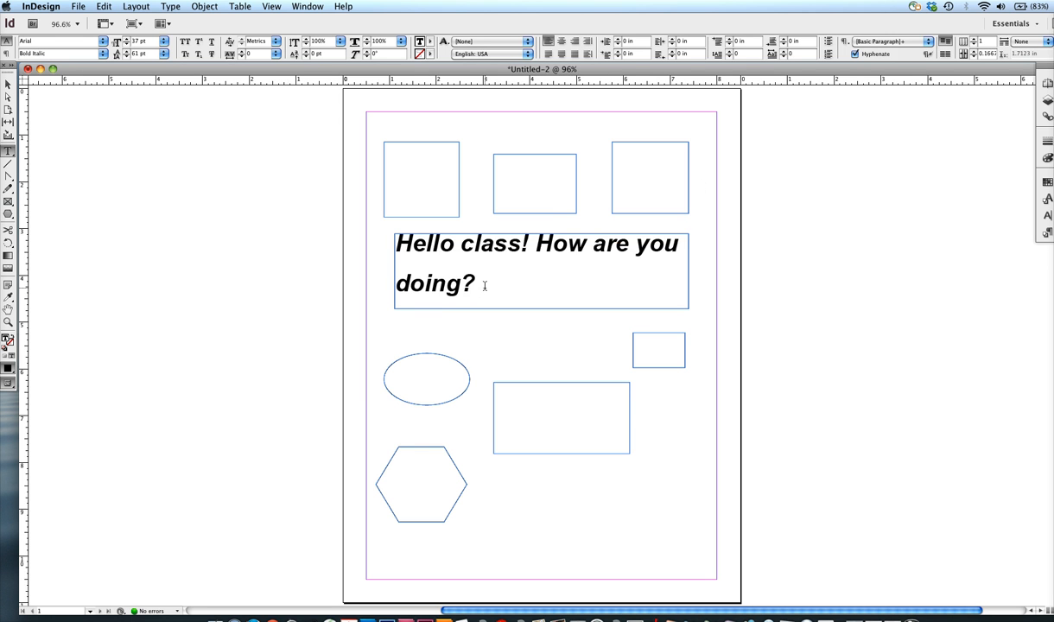
- Select the whole greeting text and reduce its font size to 32 pt
drag(482, 289, 347, 227)
click(126, 45)
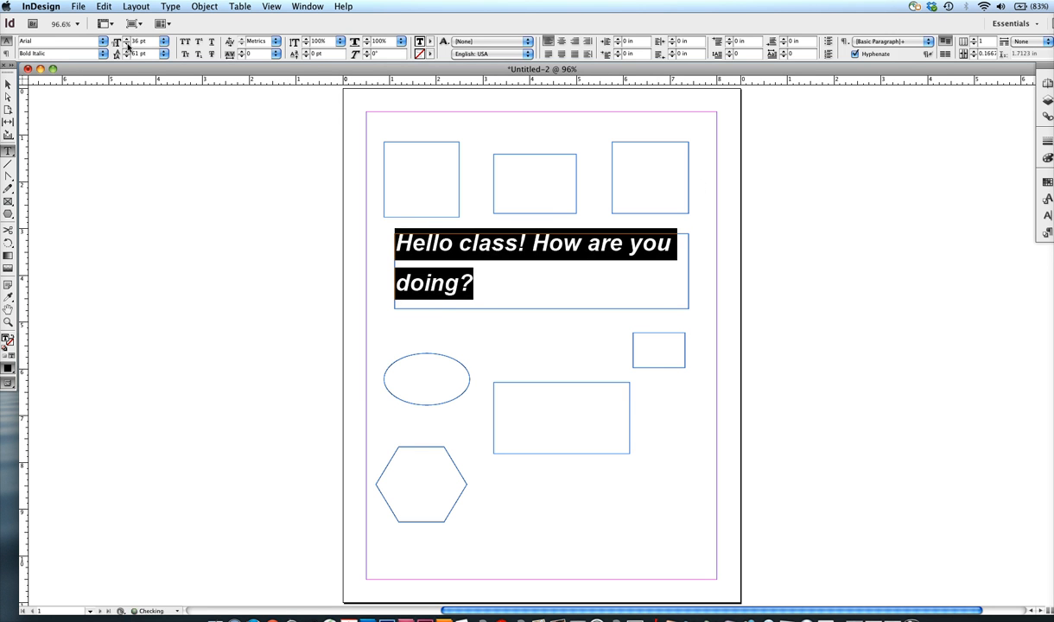
click(127, 44)
click(126, 44)
click(126, 45)
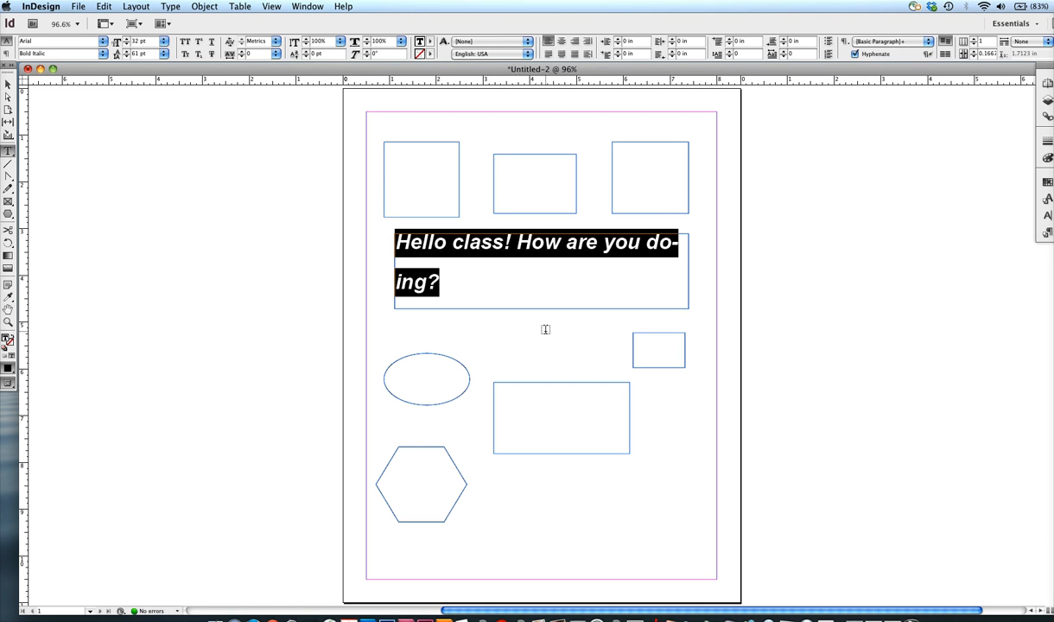
- Try enlarging the selected greeting text in small increments to 46 pt
key(super+shift+period)
key(super+shift+period)
key(super+shift+period)
key(super+shift+period)
key(super+shift+period)
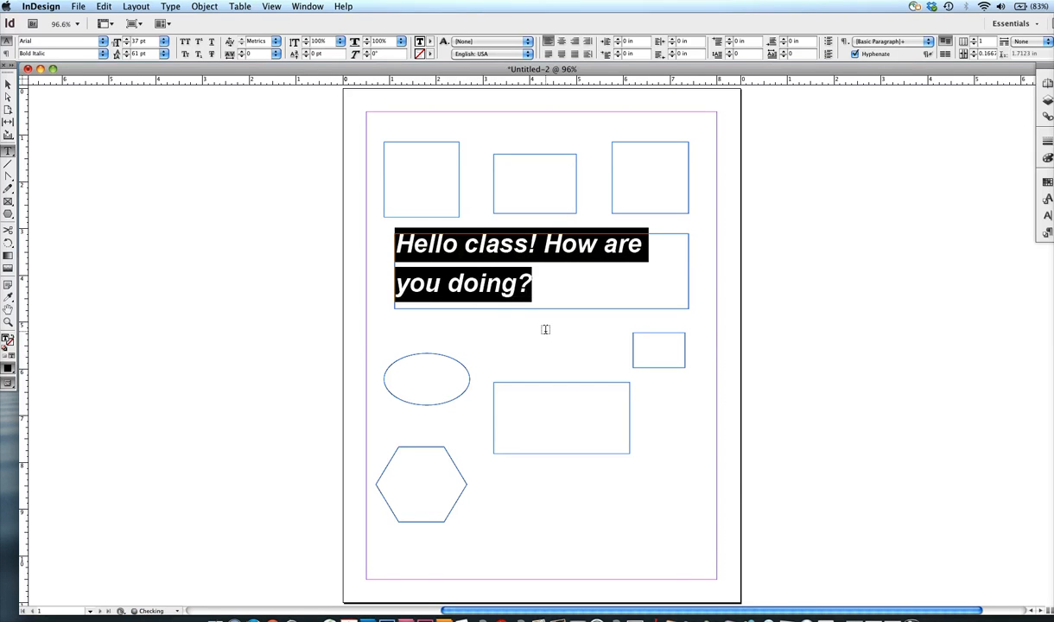
key(super+shift+period)
key(super+shift+period)
key(super+shift+period)
key(super+shift+period)
key(super+shift+period)
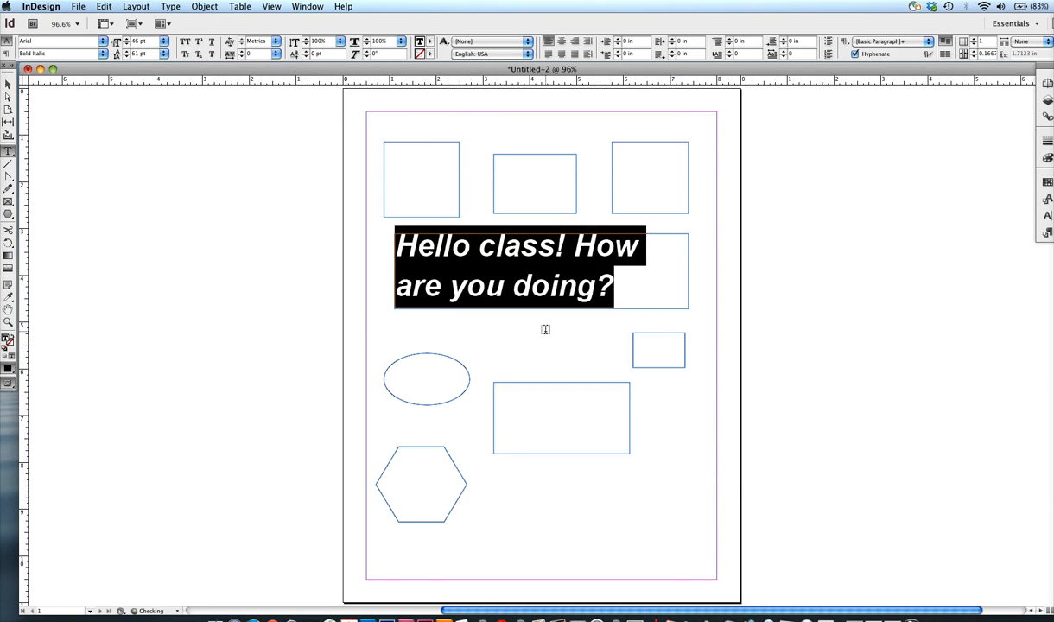
- Shrink the selected greeting text in small increments to 18 pt
key(super+shift+comma)
key(super+shift+comma)
key(super+shift+comma)
key(super+shift+comma)
key(super+shift+comma)
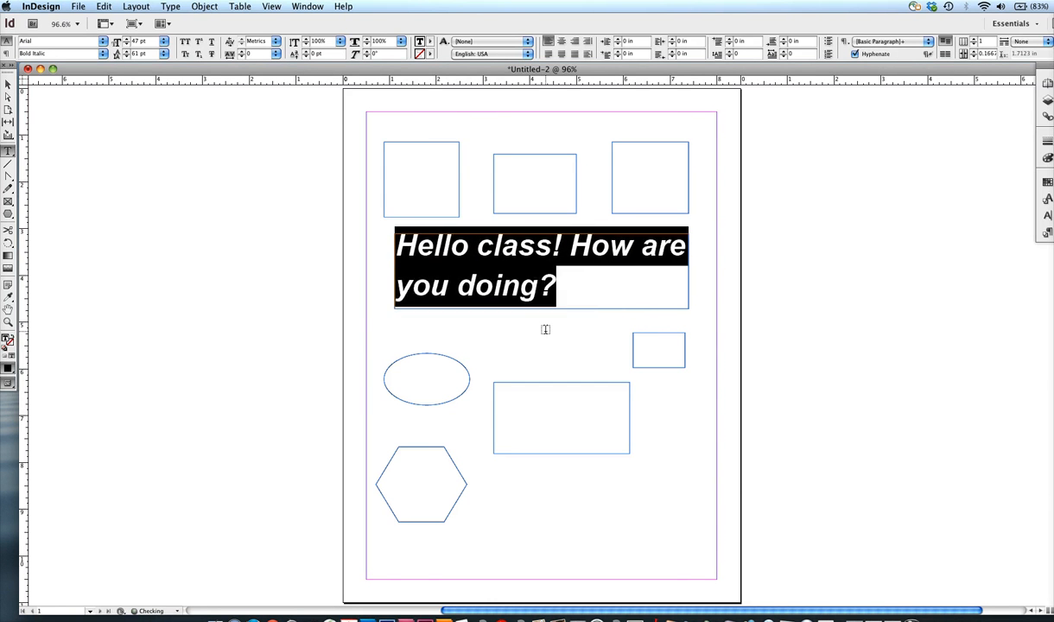
key(super+shift+comma)
key(super+shift+comma)
key(super+shift+comma)
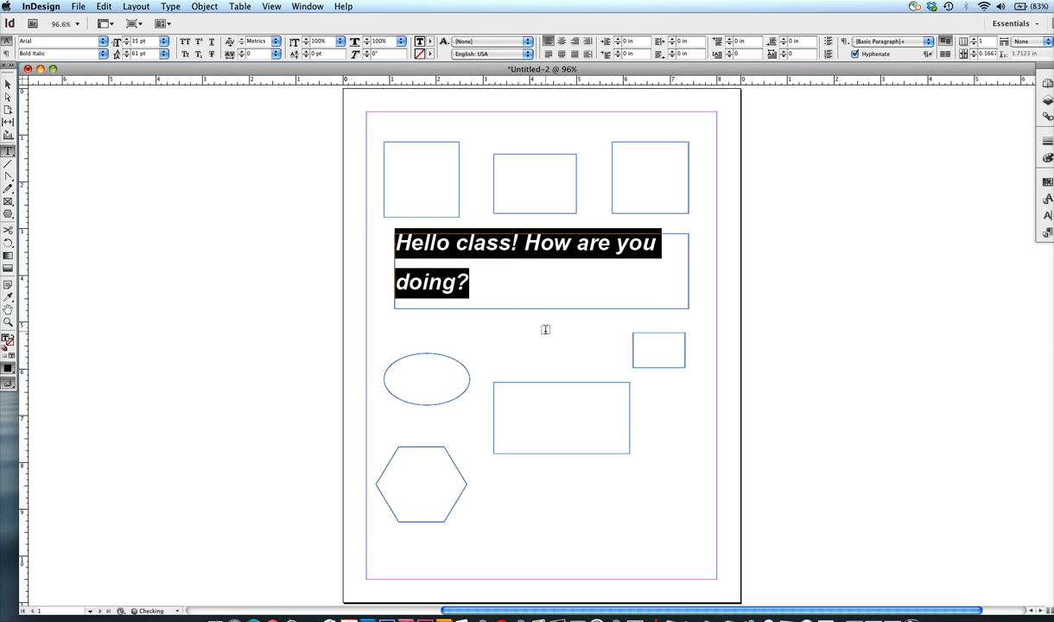
key(super+shift+comma)
key(super+shift+comma)
key(super+shift+comma)
key(super+shift+comma)
key(super+shift+comma)
key(super+shift+comma)
key(super+shift+comma)
key(super+shift+comma)
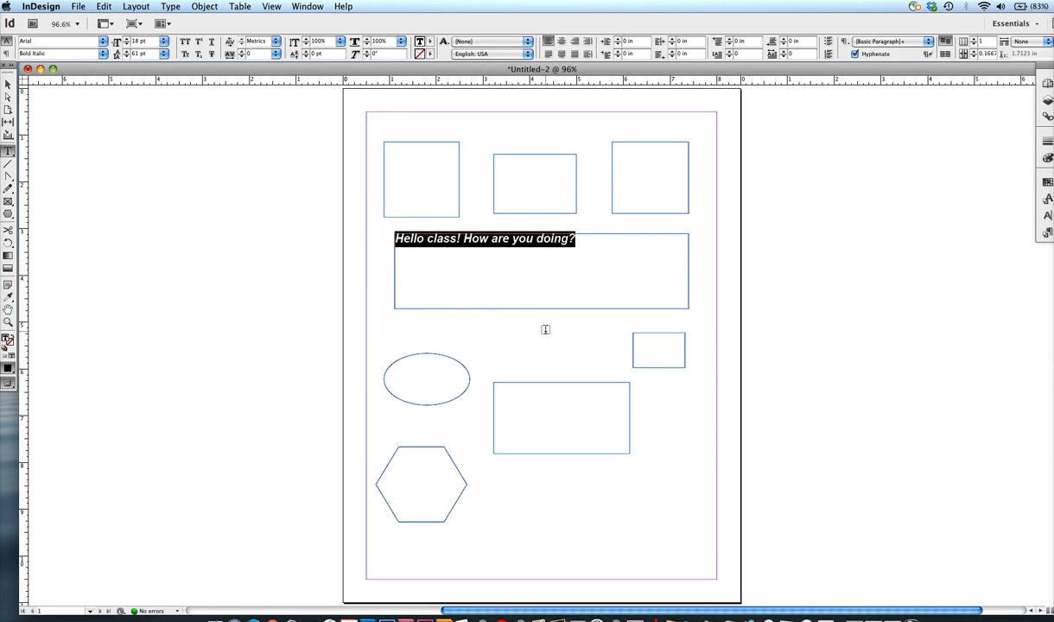
key(super+shift+slash)
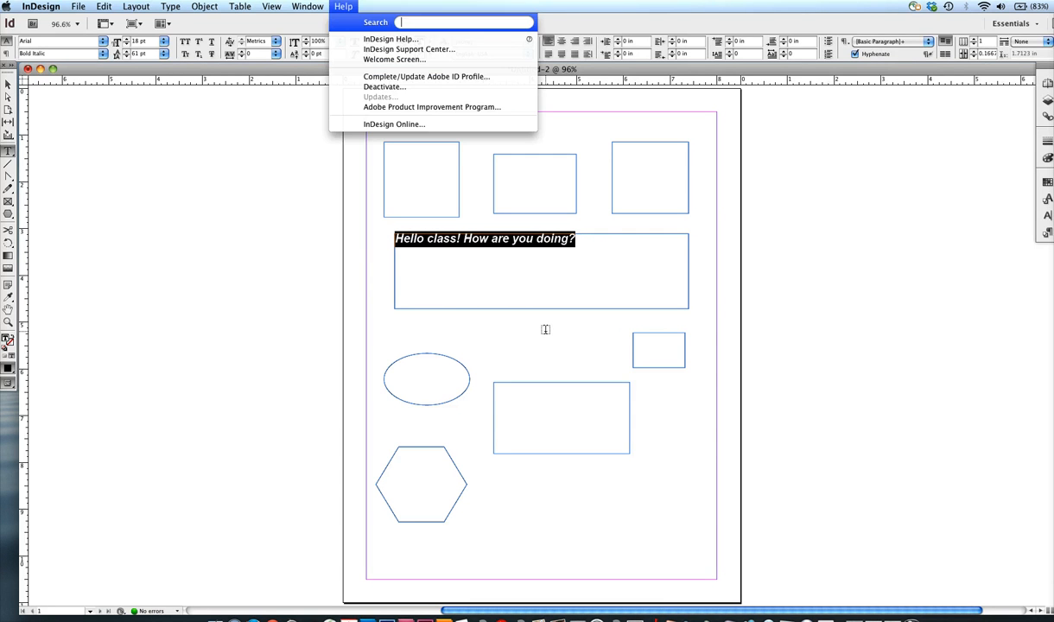
key(Escape)
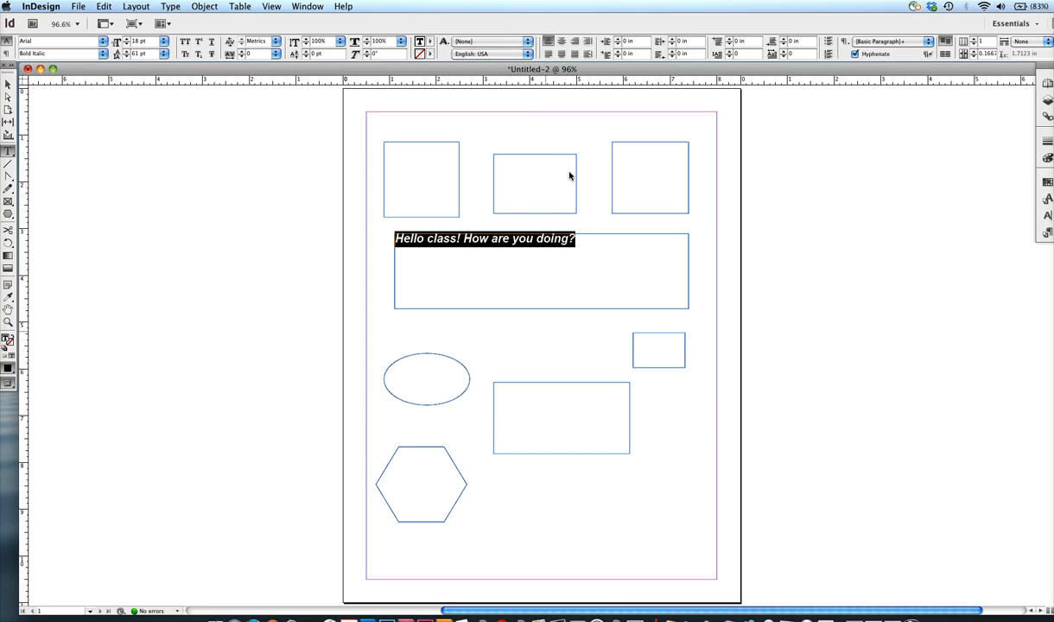
- Enlarge the greeting text to 25 pt and deselect it
key(super+shift+period)
key(super+shift+period)
key(super+shift+period)
key(super+shift+period)
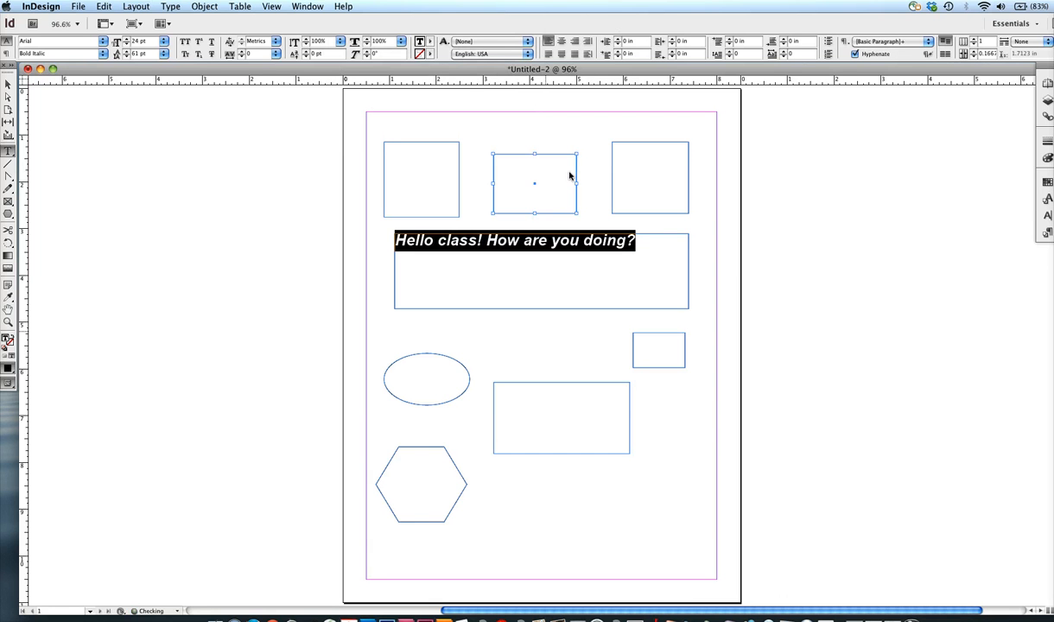
click(574, 240)
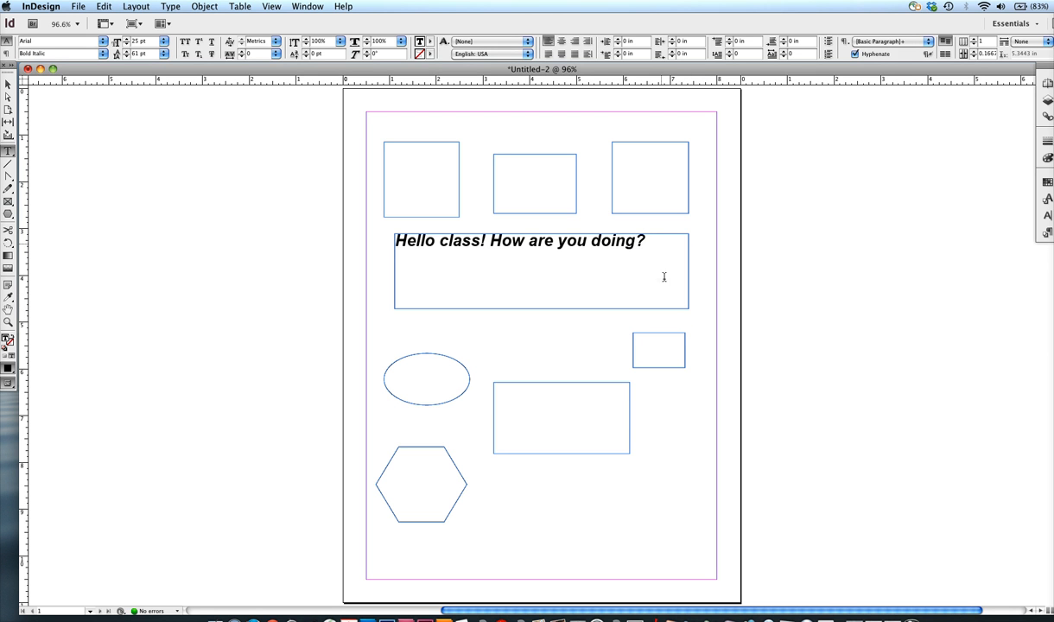
drag(648, 241, 690, 305)
drag(640, 239, 466, 207)
click(664, 249)
drag(664, 249, 408, 248)
click(450, 249)
- Move the greeting text frame right and slightly down with the Selection tool, to about X 2.5 in, Y 3.28 in
click(591, 174)
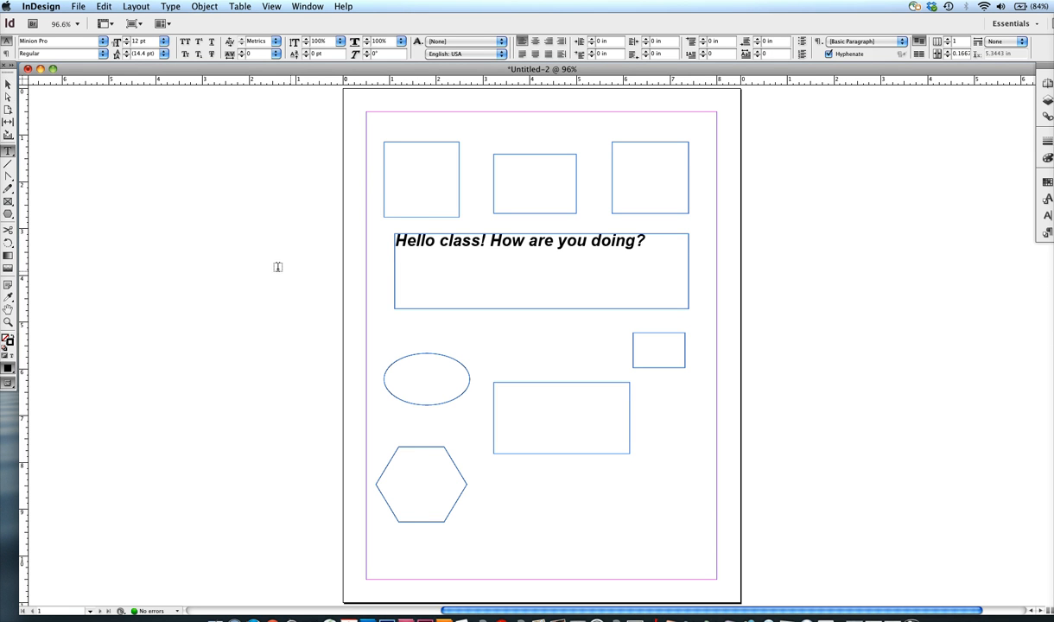
key(Escape)
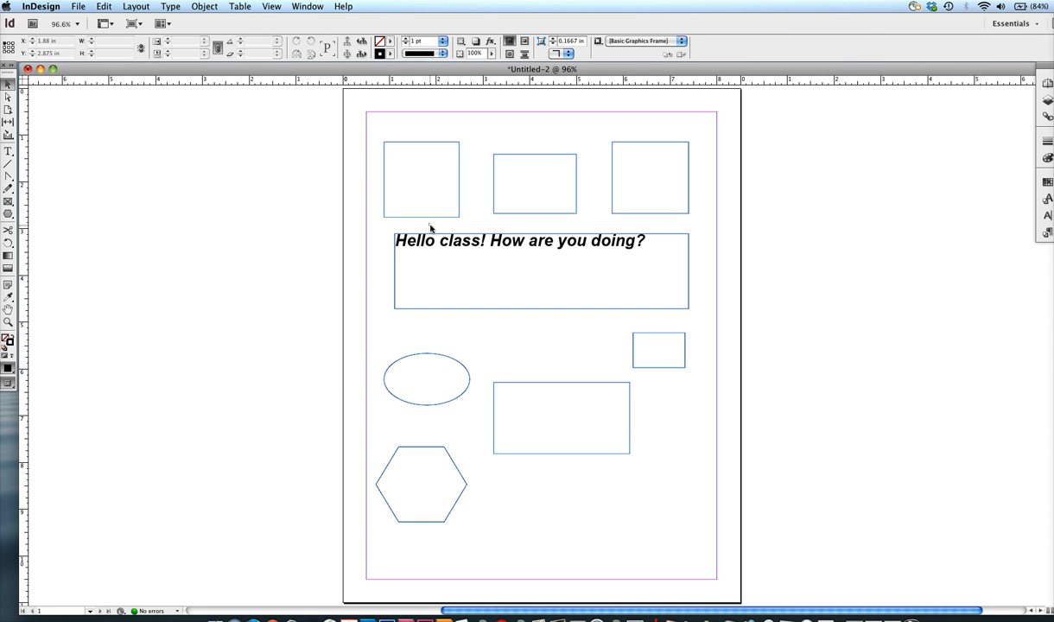
drag(453, 244, 571, 250)
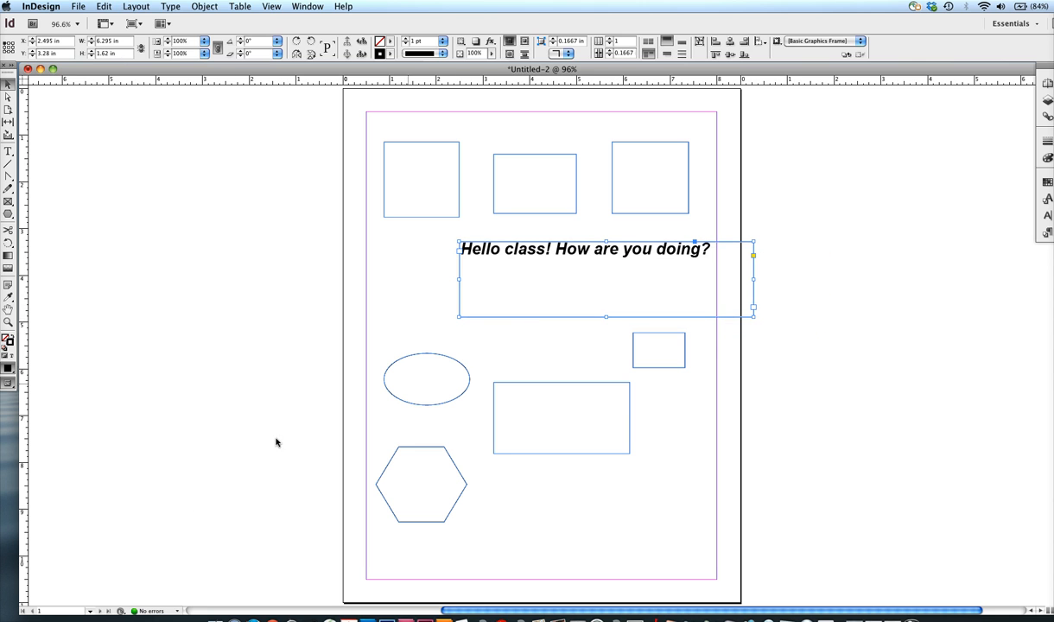